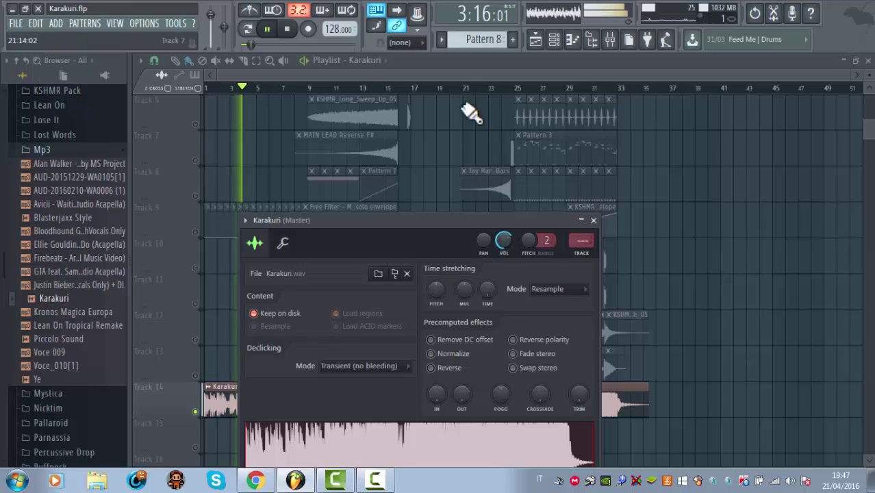
Check the Fruity Limiter on the mixer's Master track during playback and return to the playlist.
left_click(463, 72)
left_click(610, 40)
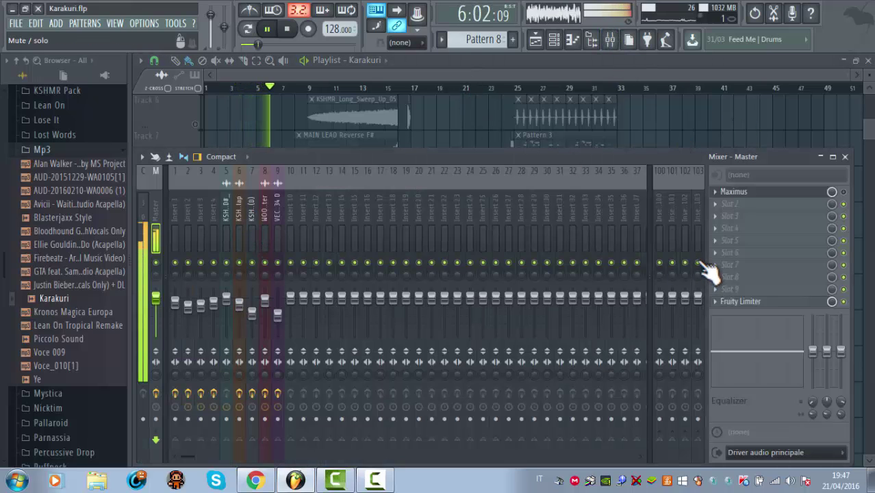
left_click(762, 307)
left_click_drag(549, 425, 530, 245)
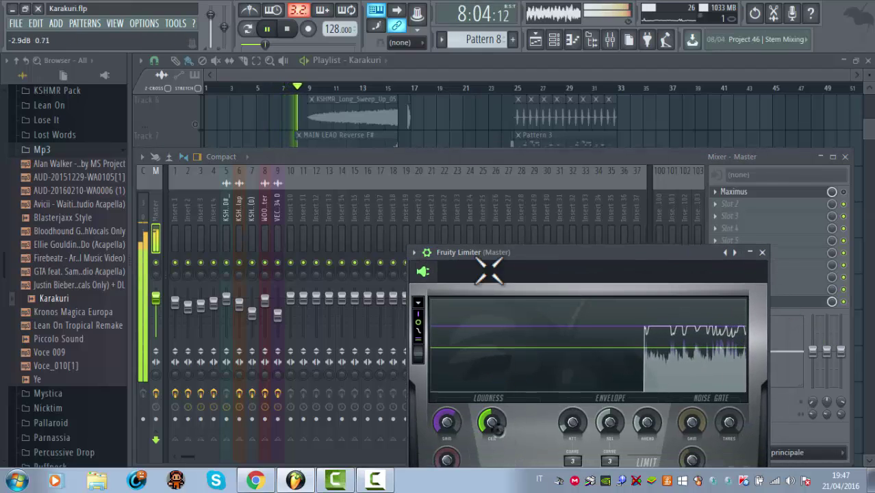
left_click(451, 70)
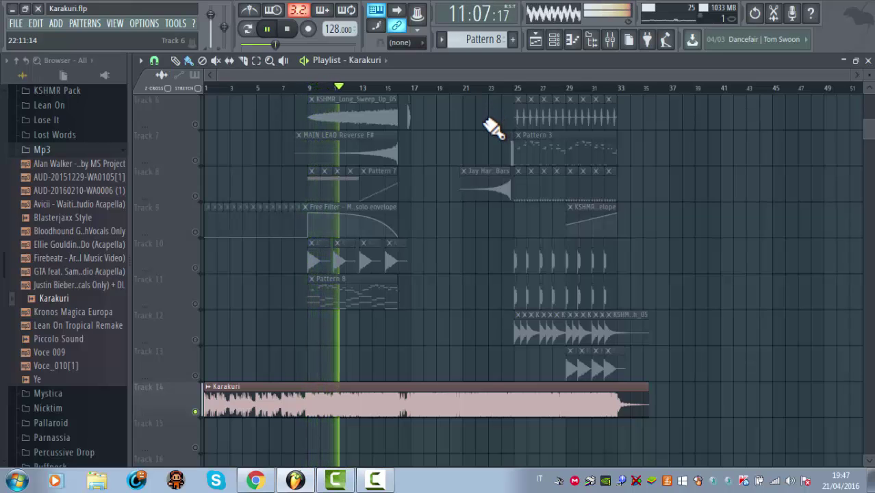
Examine the muted clips across the playlist tracks, from the build-up around bar 9 through the drop at bar 17.
scroll(493, 130, "up", 5)
scroll(419, 96, "up", 4)
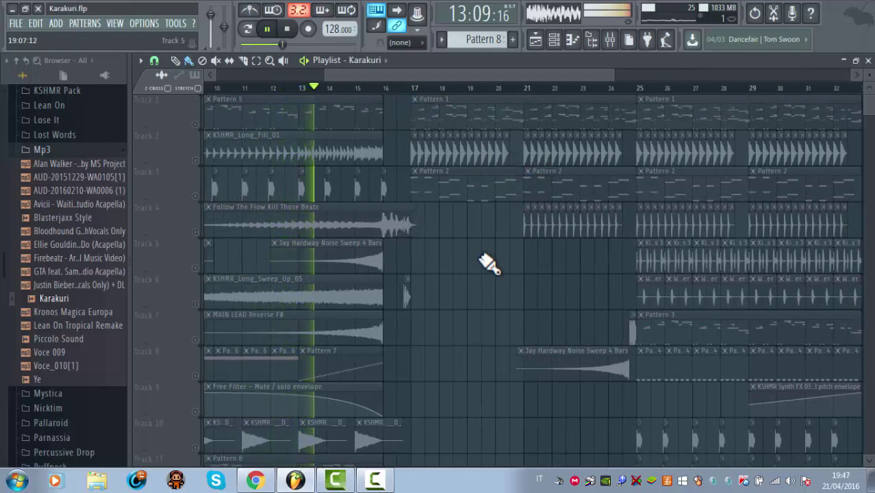
scroll(490, 263, "down", 2)
scroll(534, 272, "down", 1)
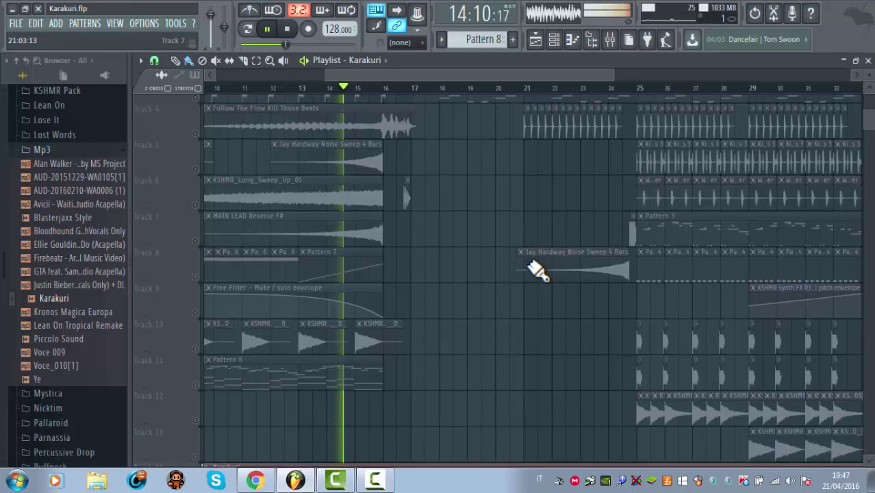
scroll(534, 269, "down", 3)
scroll(545, 277, "up", 6)
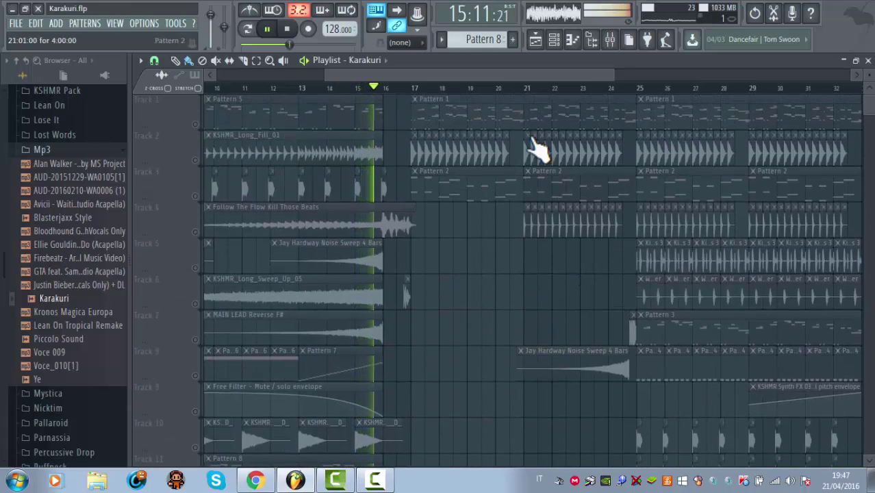
scroll(487, 74, "down", 3)
scroll(589, 186, "down", 1)
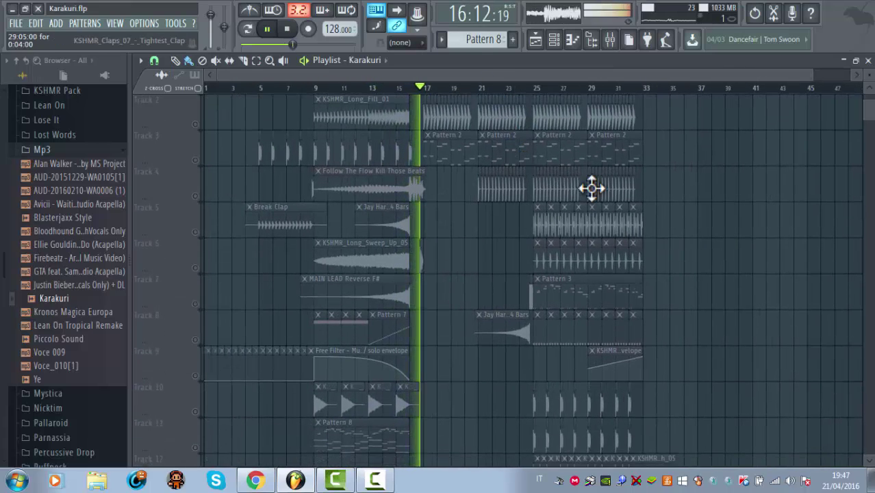
scroll(726, 228, "up", 1)
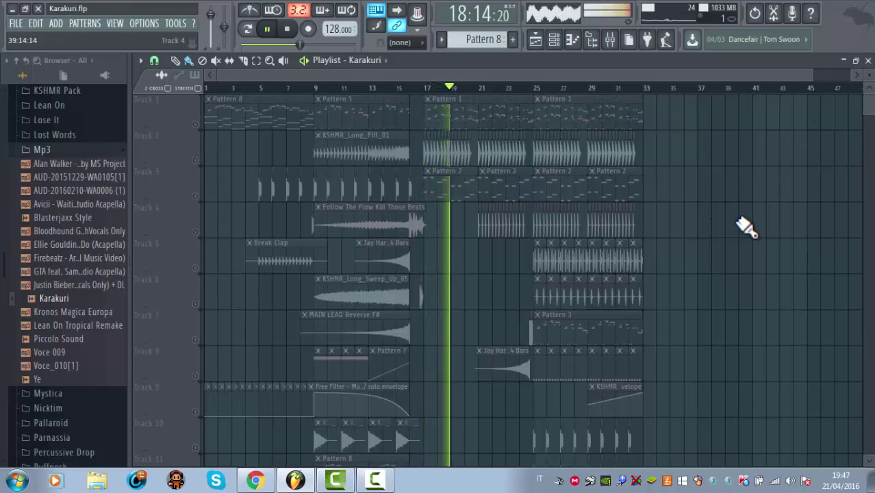
Inspect the bass notes of Sylenth1 #2 in Pattern 2 in the piano roll, then return to the playlist.
left_click(455, 183)
left_click(554, 40)
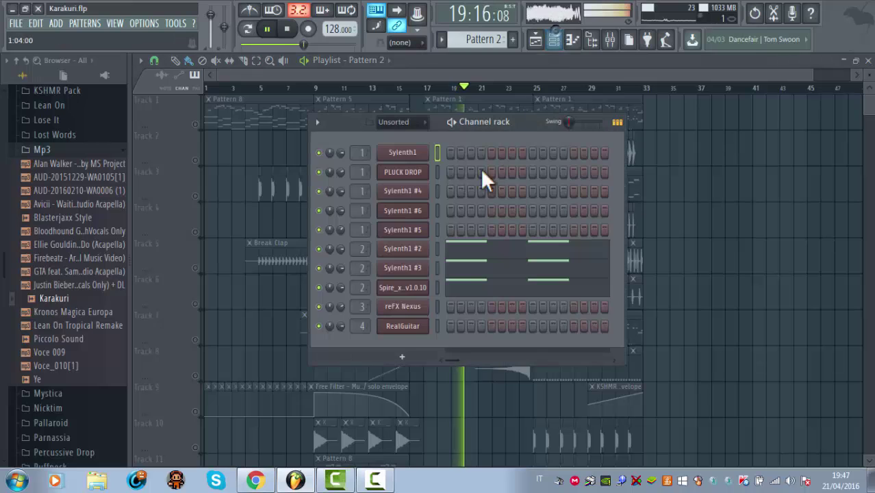
right_click(425, 249)
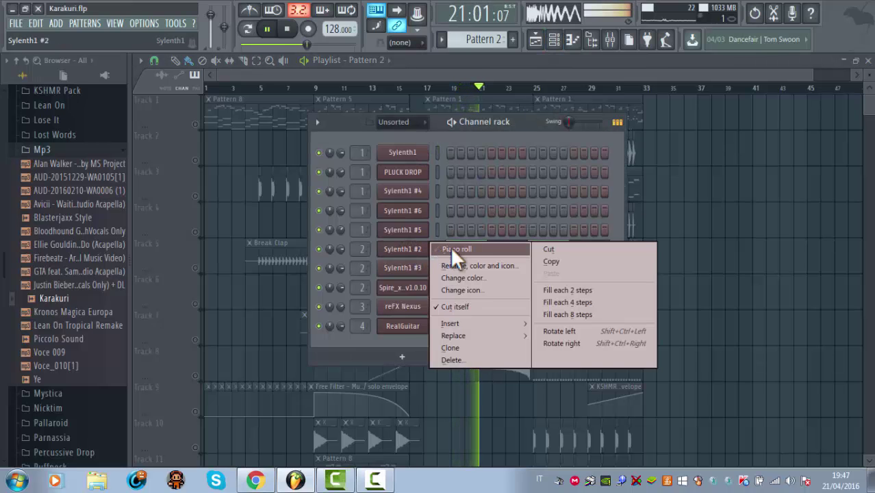
left_click(452, 249)
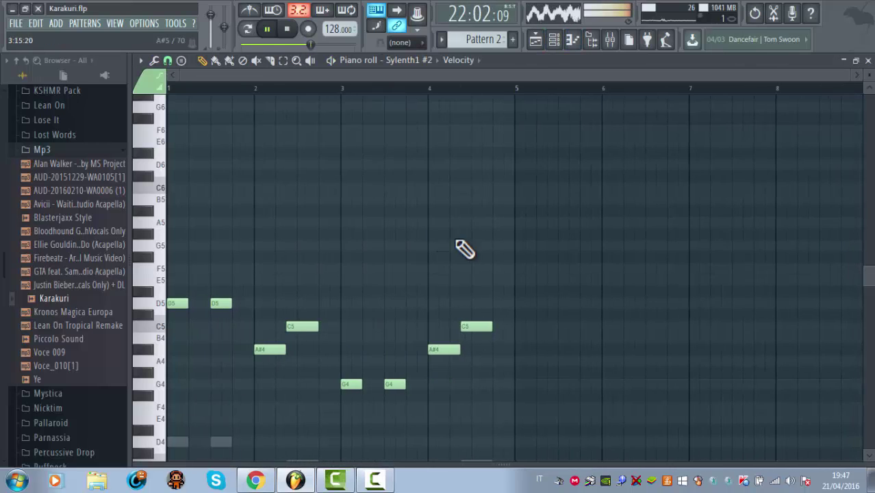
scroll(457, 242, "down", 2)
scroll(462, 245, "up", 3)
left_click(867, 60)
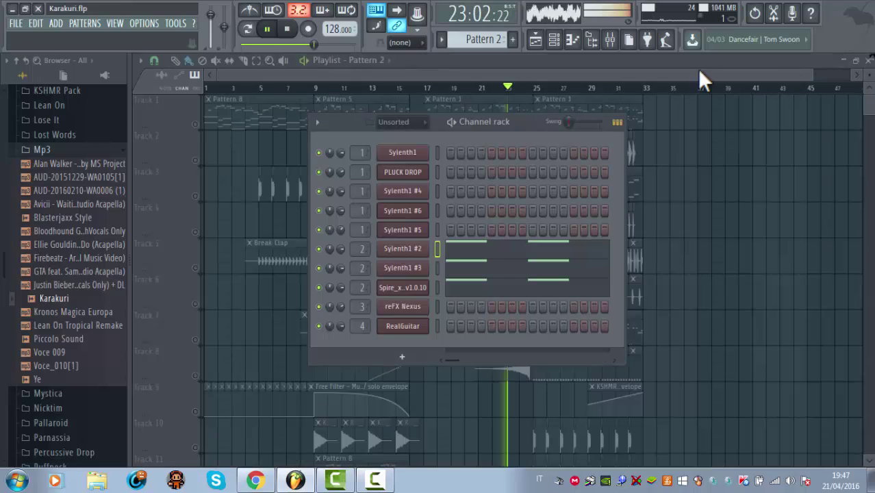
Inspect the Sylenth1 lead melody of Pattern 1 in the piano roll and return to the playlist.
left_click(480, 109)
double_click(481, 110)
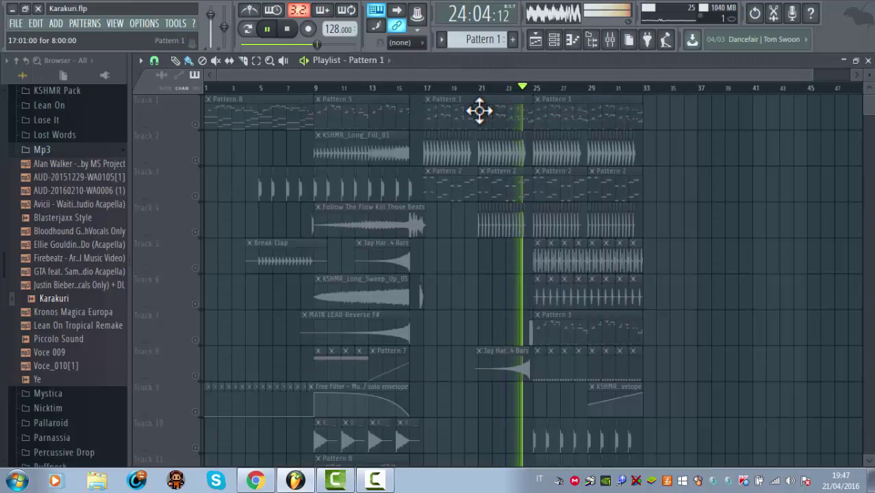
scroll(480, 159, "down", 4)
scroll(476, 120, "up", 2)
left_click_drag(448, 74, 370, 82)
scroll(346, 180, "down", 1)
scroll(498, 201, "up", 5)
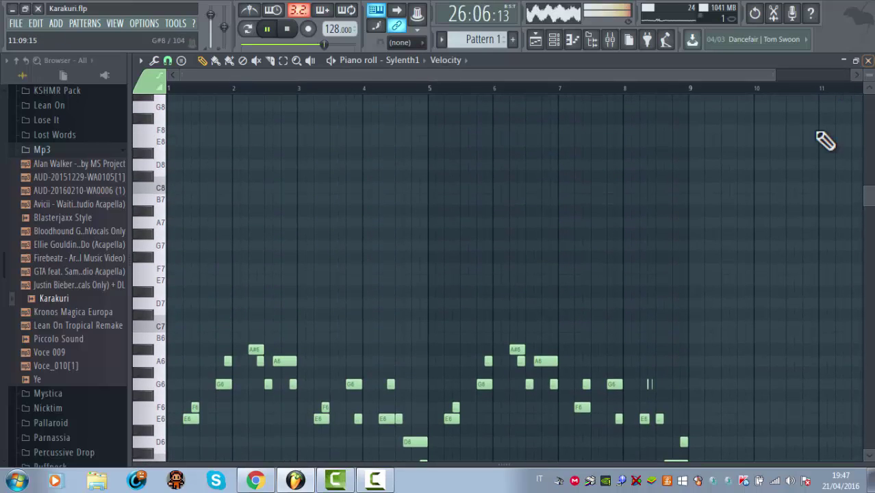
left_click(867, 60)
Review the drop's second half in the playlist, bars 25 to 33, from Pattern 1 down to the Karakuri audio clip.
left_click(634, 84)
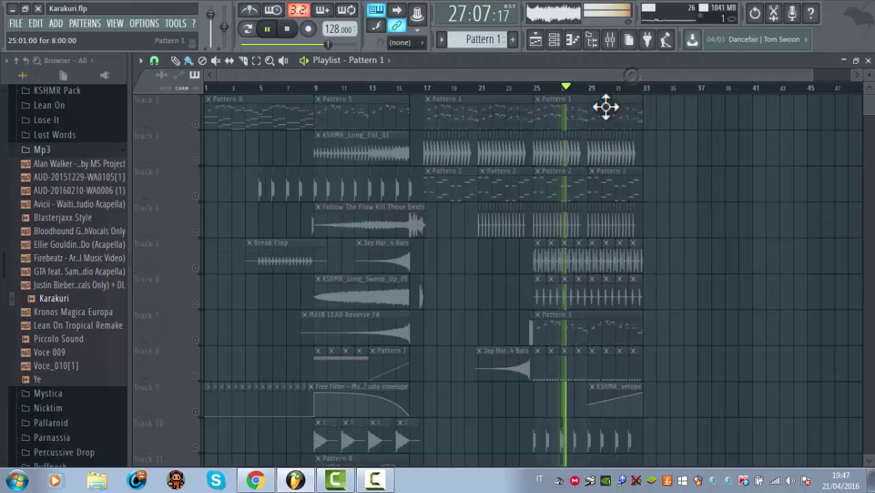
scroll(606, 96, "up", 3)
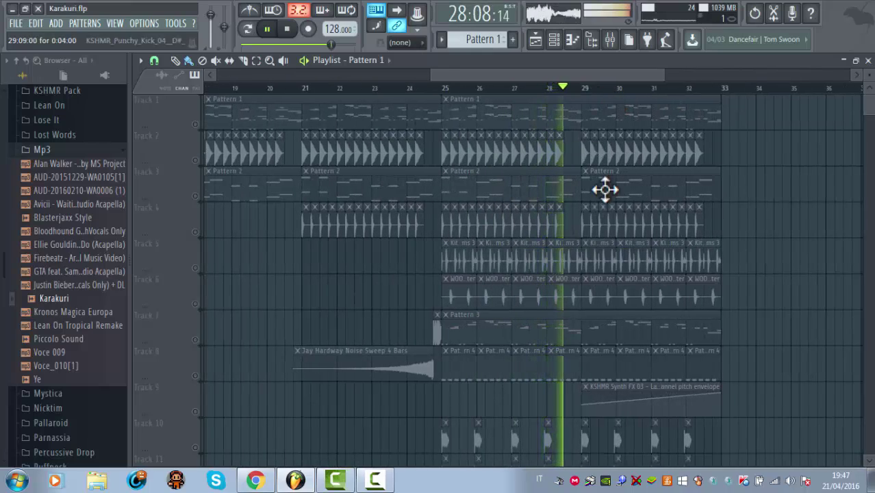
scroll(610, 205, "down", 1)
scroll(650, 99, "down", 3)
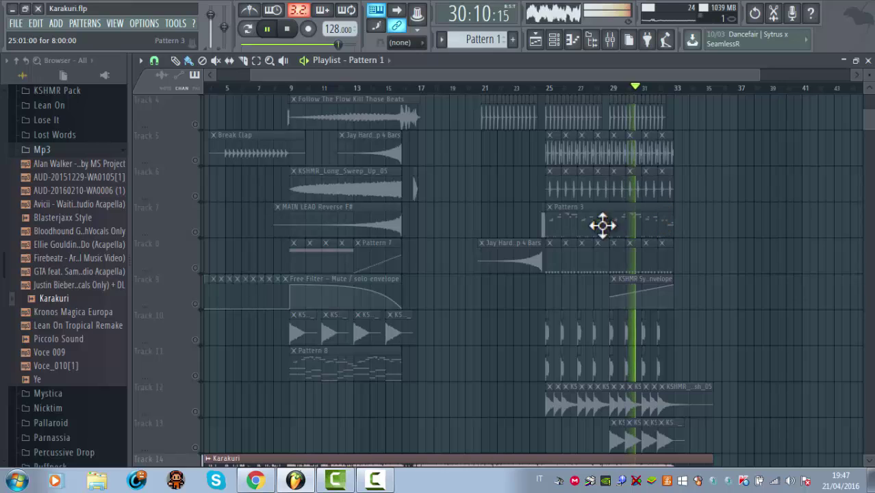
scroll(485, 101, "down", 1)
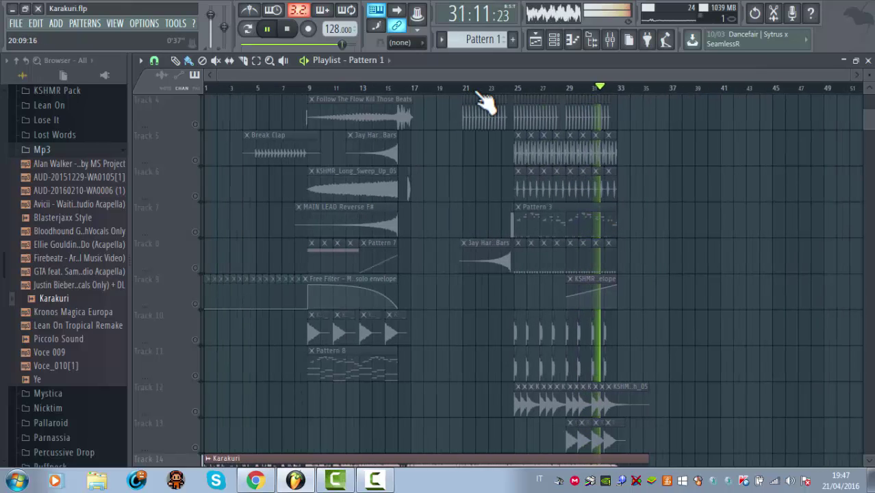
scroll(449, 214, "down", 3)
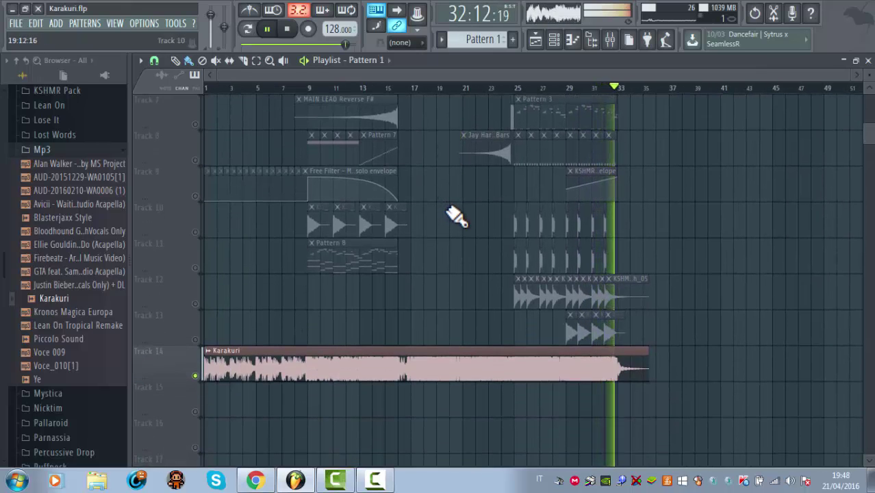
scroll(454, 215, "up", 6)
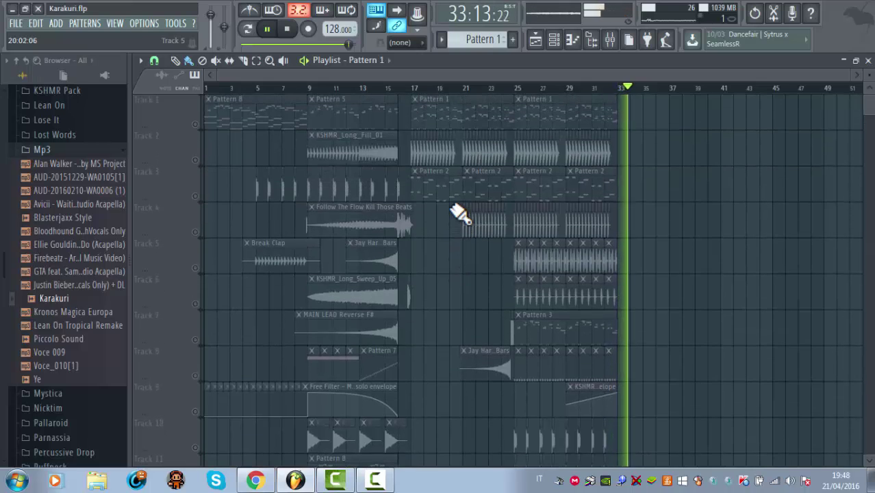
Stop playback and turn the muted playlist tracks back on.
key("space")
scroll(238, 215, "down", 6)
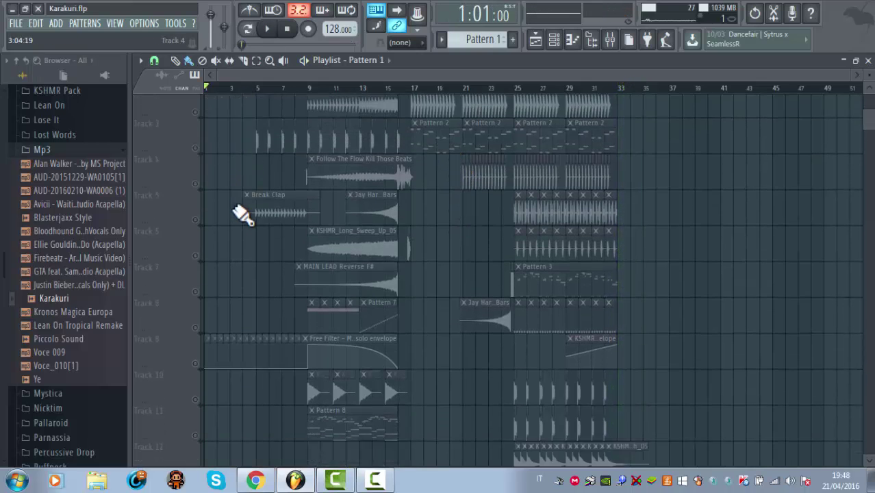
scroll(207, 384, "up", 6)
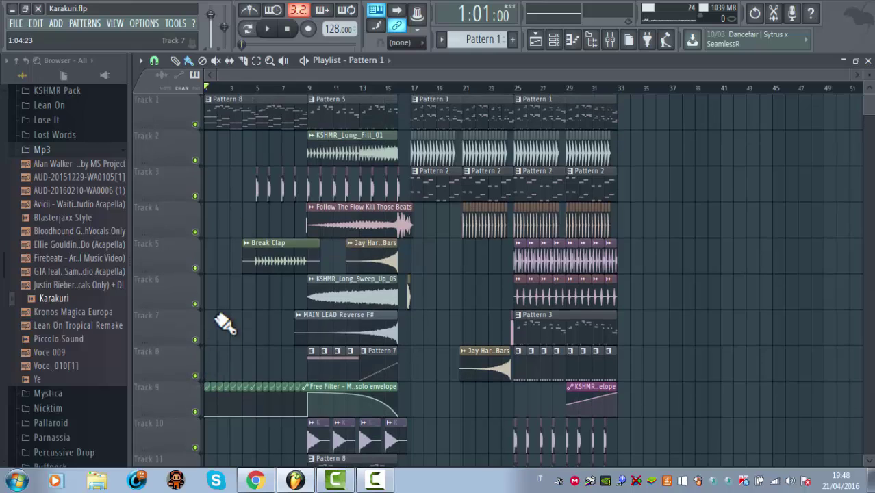
Play Pattern 1 on its own and inspect the Sylenth1, Sylenth1 #4 and Sylenth1 #5 instruments used in it.
left_click(556, 43)
key("space")
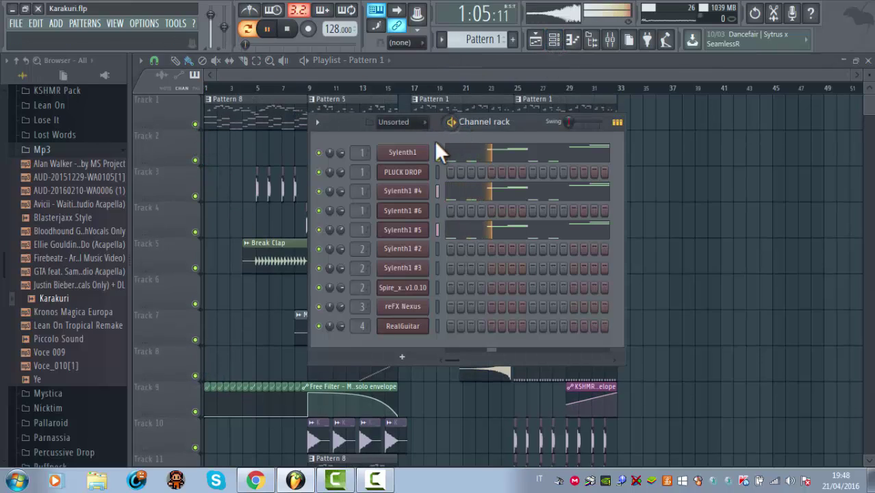
left_click(425, 156)
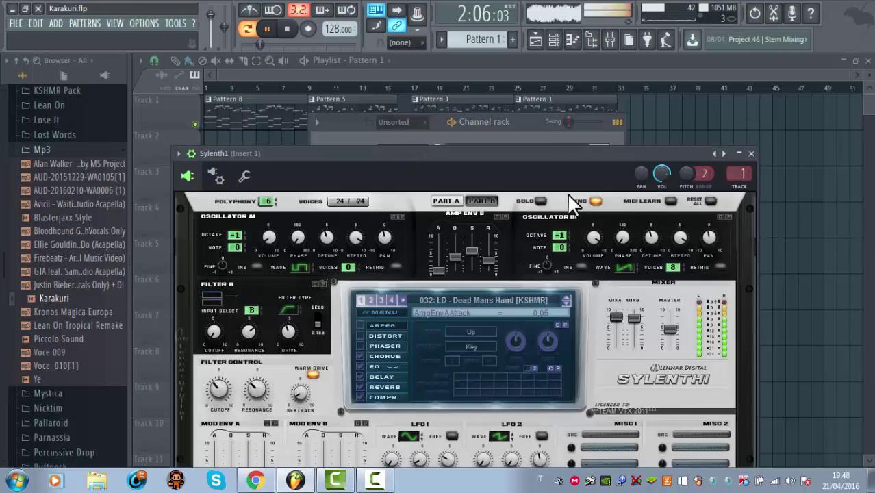
left_click(411, 136)
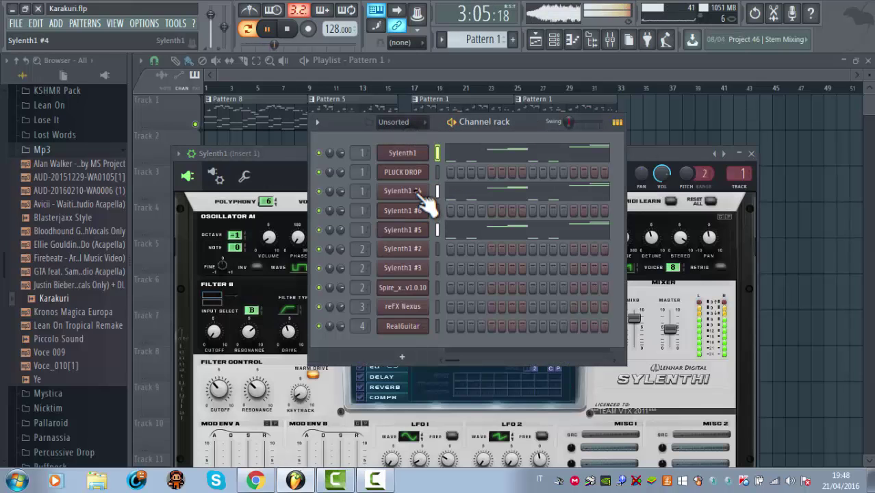
left_click(419, 193)
left_click(413, 139)
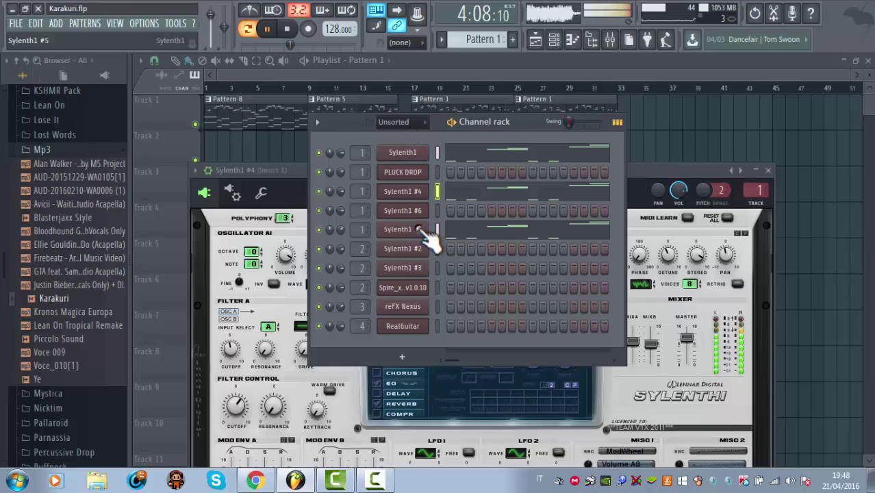
left_click(419, 230)
left_click(420, 141)
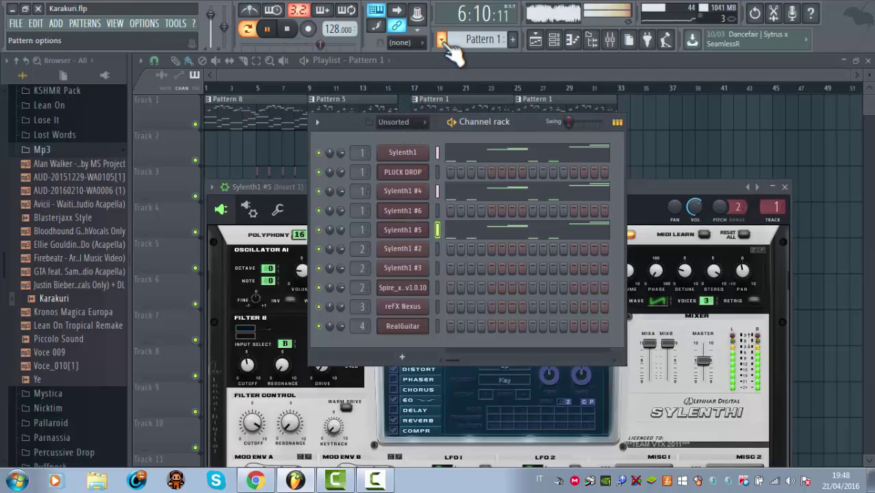
Play Pattern 2 and inspect its bass instruments Sylenth1 #2, Sylenth1 #3 and Spire.
left_click(442, 40)
left_click(449, 69)
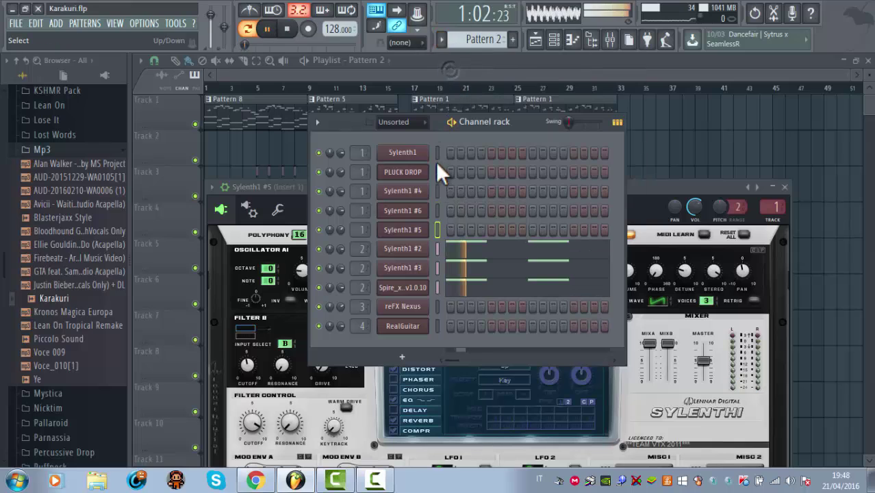
left_click(418, 254)
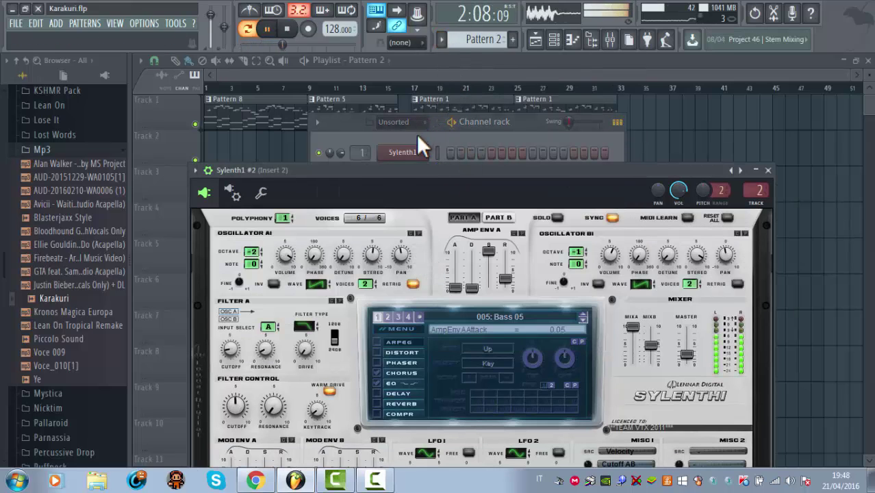
left_click(416, 136)
left_click(414, 269)
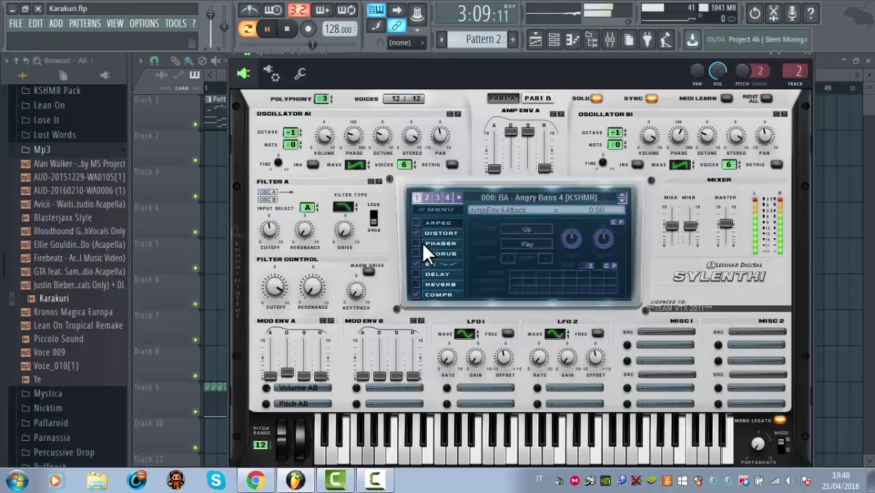
left_click(808, 58)
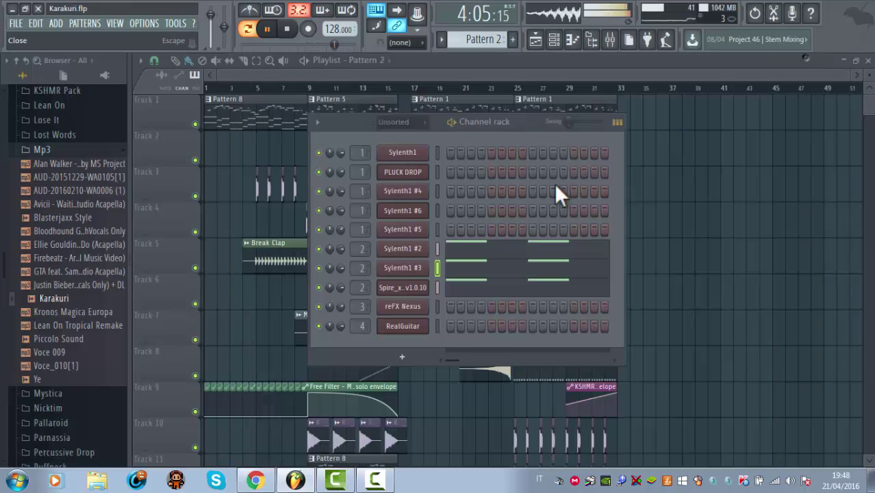
left_click(400, 289)
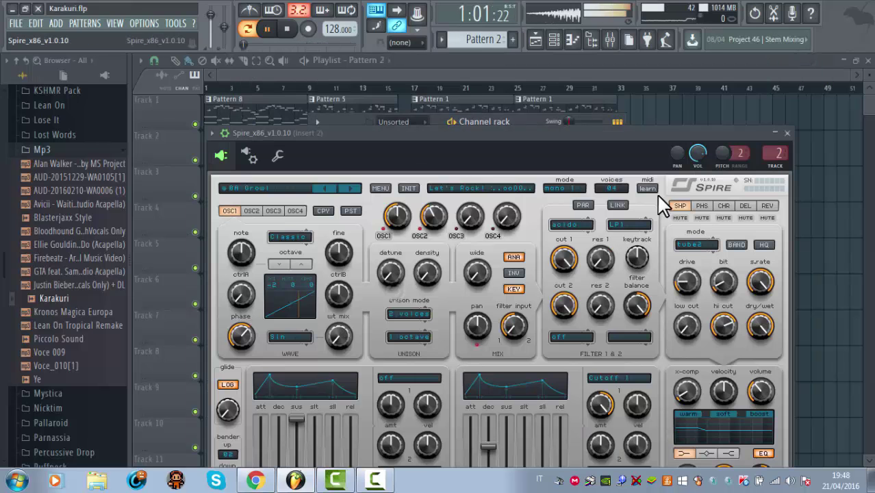
left_click(786, 134)
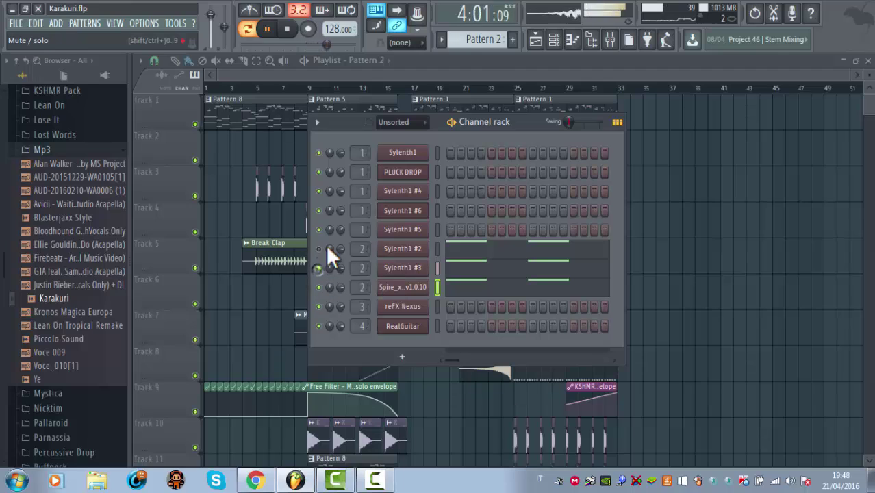
Play Pattern 3 and inspect its clip in the playlist and its Sylenth1 #6 instrument, ending with playback stopped.
left_click(444, 41)
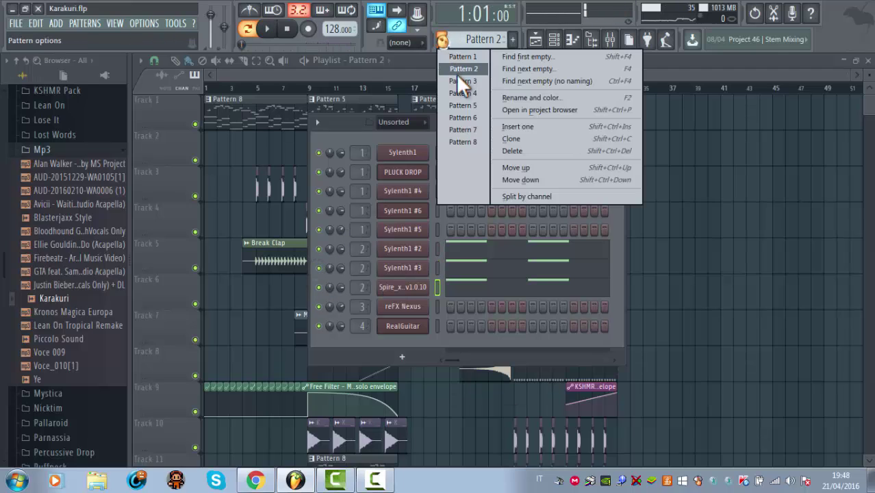
left_click(456, 73)
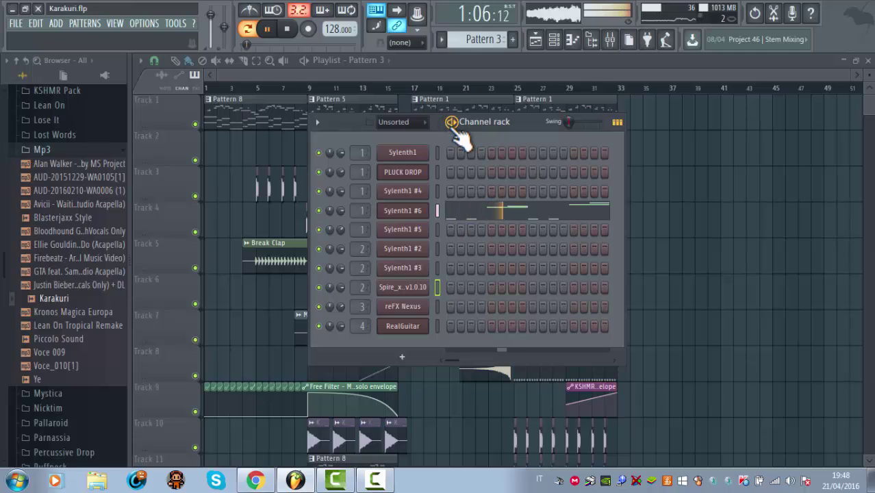
left_click(503, 75)
scroll(528, 87, "up", 5)
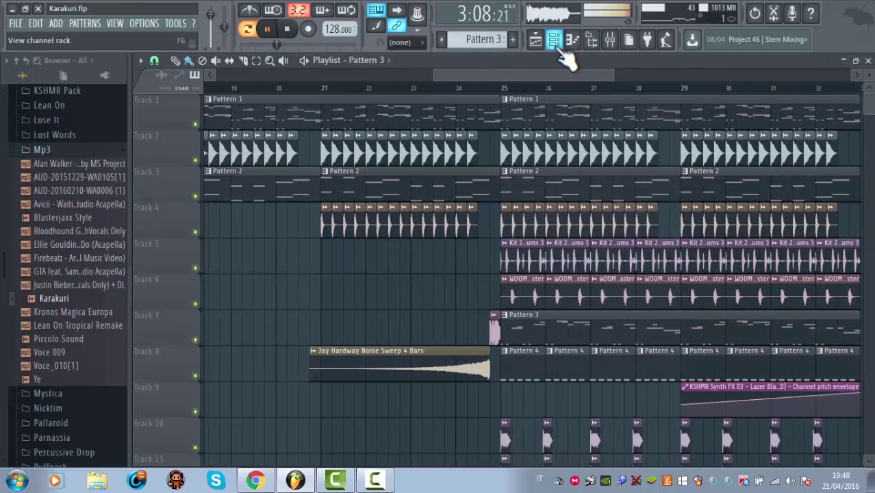
left_click(555, 41)
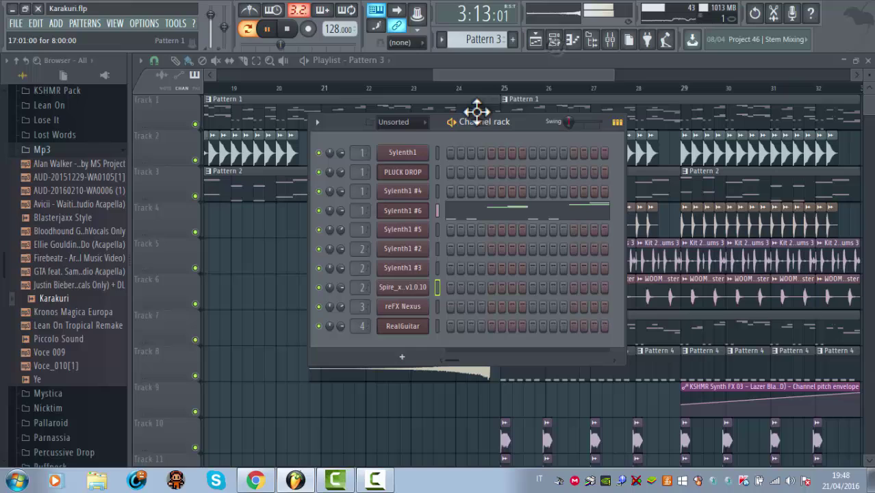
left_click(415, 209)
left_click(463, 134)
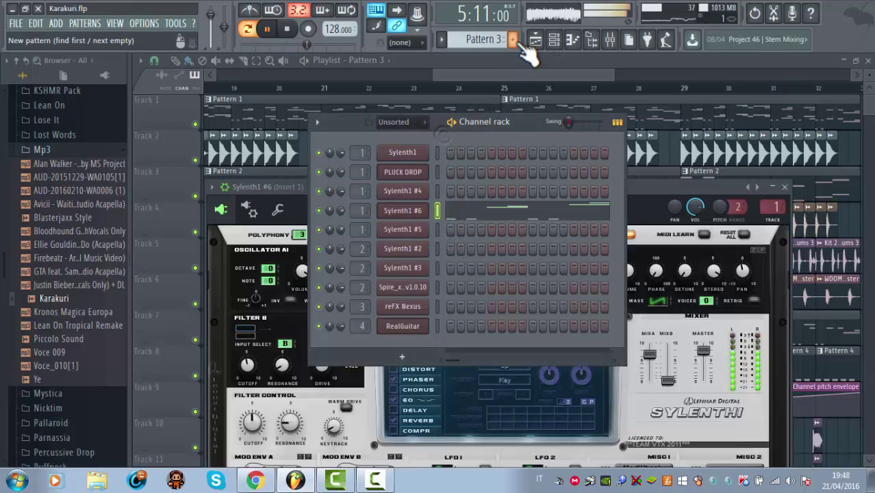
key("space")
Play Pattern 4 on its own, show its clips in the playlist, and stop playback.
left_click(442, 39)
left_click(463, 93)
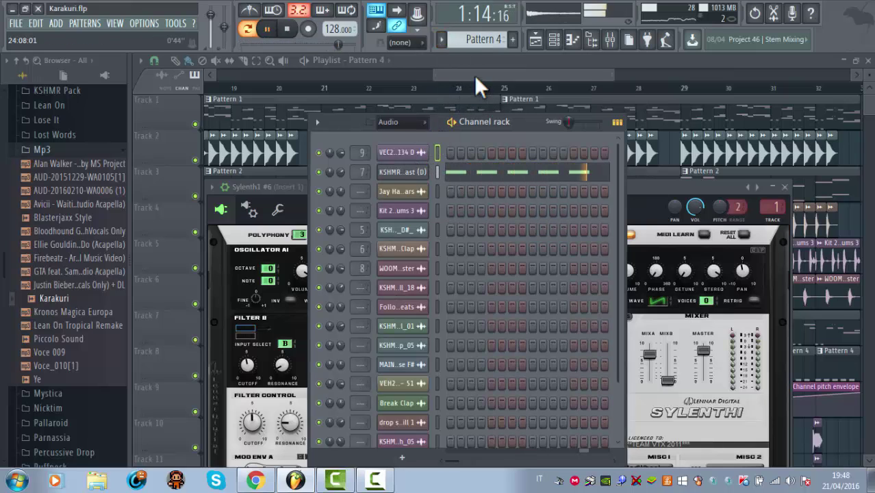
left_click_drag(474, 76, 504, 80)
scroll(470, 88, "down", 5)
key("space")
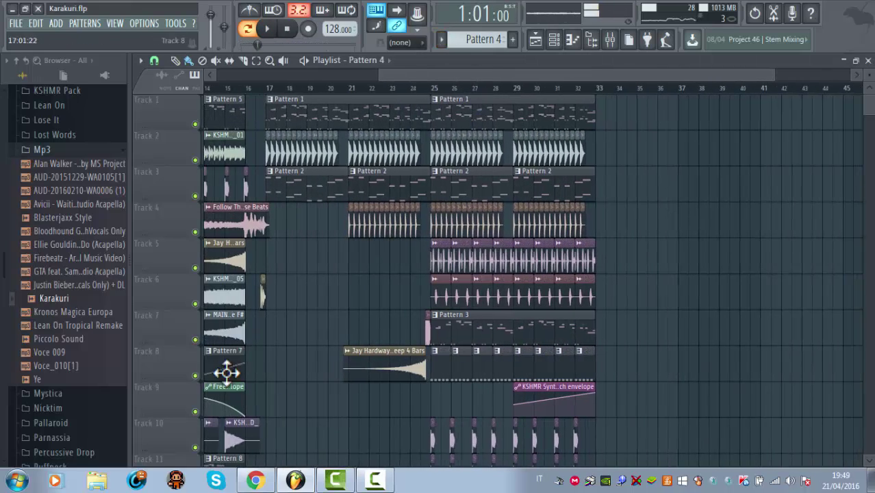
Solo playlist Tracks 8 and 9 and play the song from bar 27 to hear Pattern 4 with its pitch envelope.
right_click(194, 375)
left_click(194, 411)
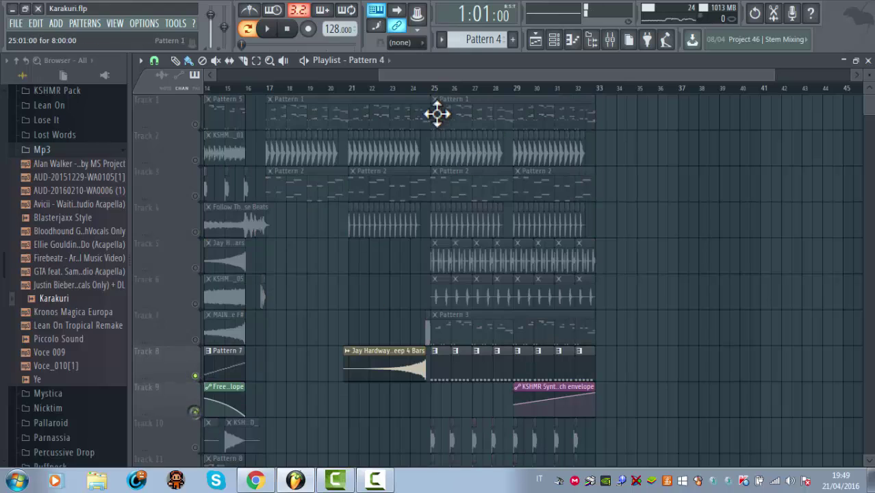
left_click(480, 89)
scroll(527, 89, "up", 3)
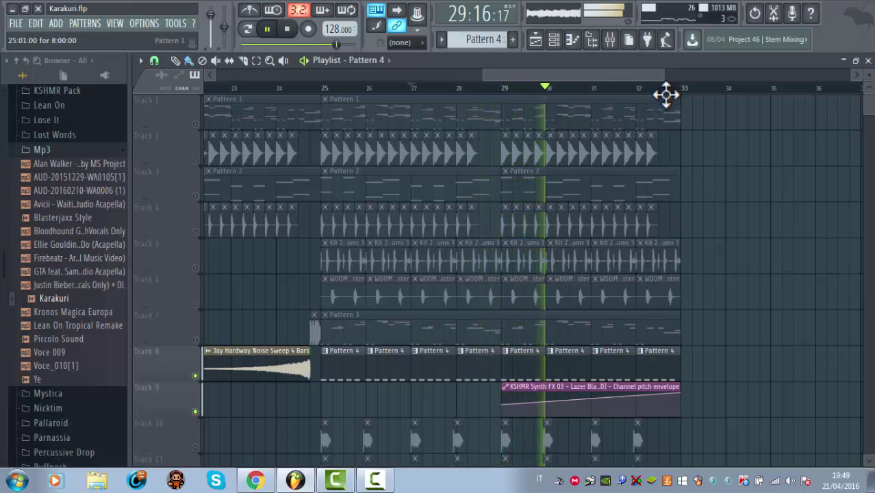
scroll(667, 96, "up", 3)
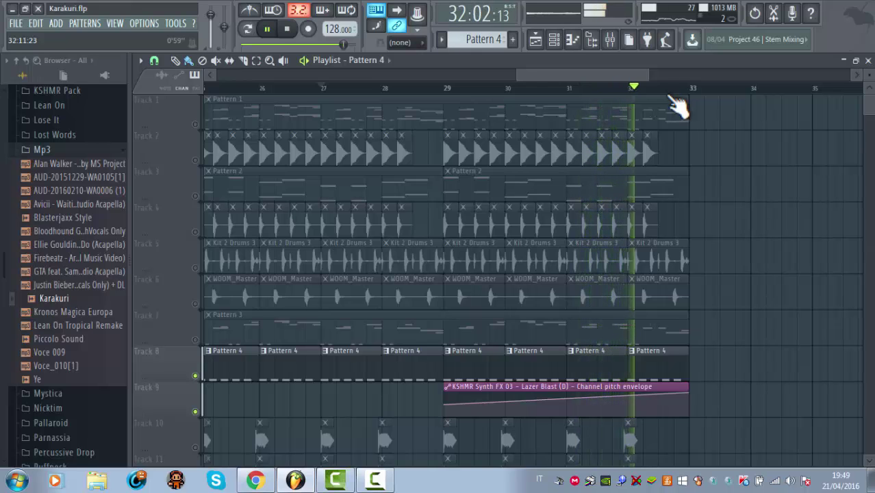
key("space")
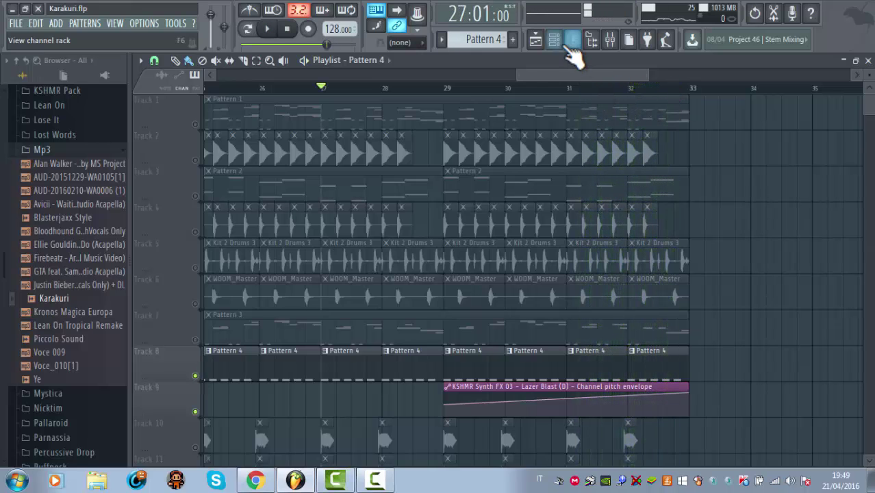
Play Pattern 5 on its own and look at where it sits in the playlist before the drop.
scroll(466, 82, "down", 3)
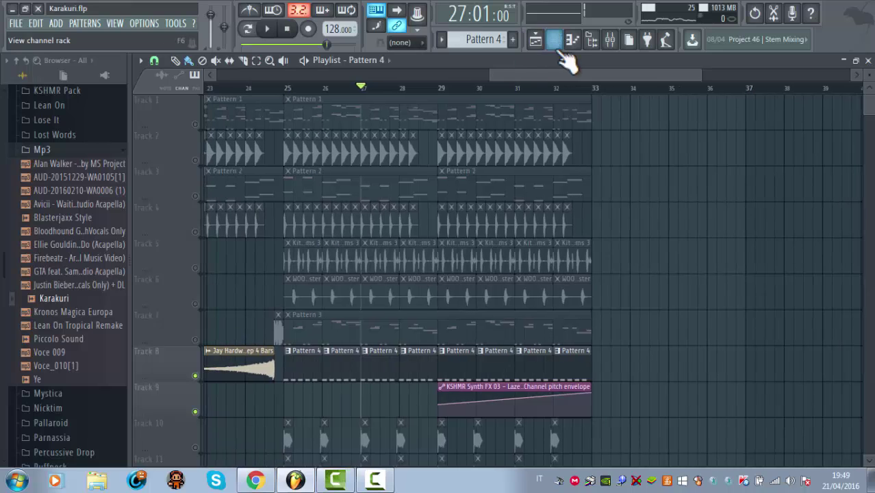
left_click(554, 40)
left_click(442, 41)
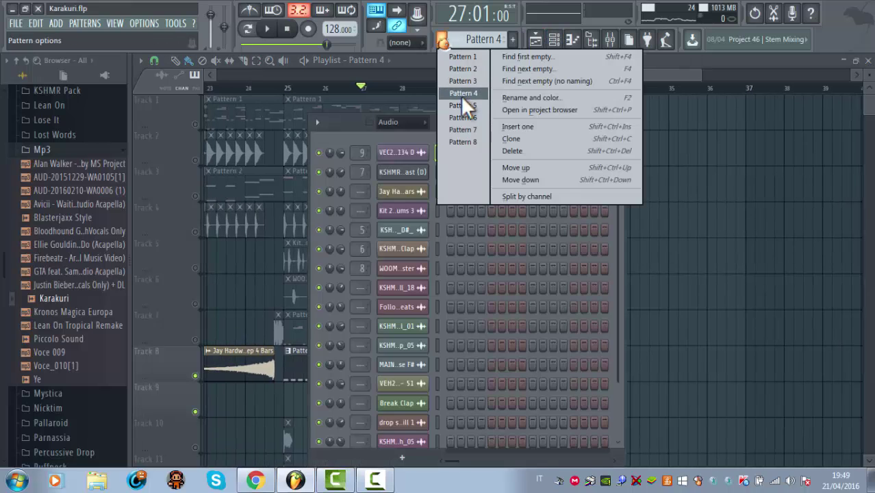
left_click(460, 95)
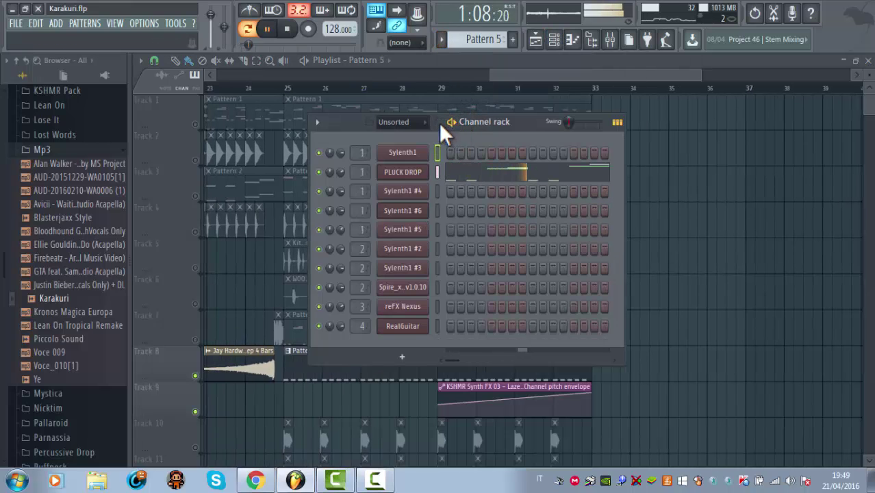
left_click_drag(531, 74, 394, 72)
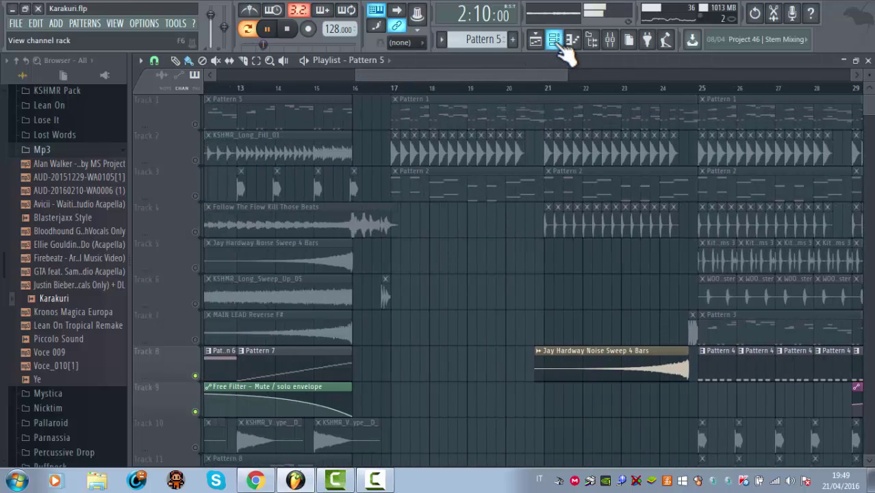
left_click(556, 42)
Play Pattern 6 and view the reFX Nexus channel's notes in the piano roll.
left_click(442, 40)
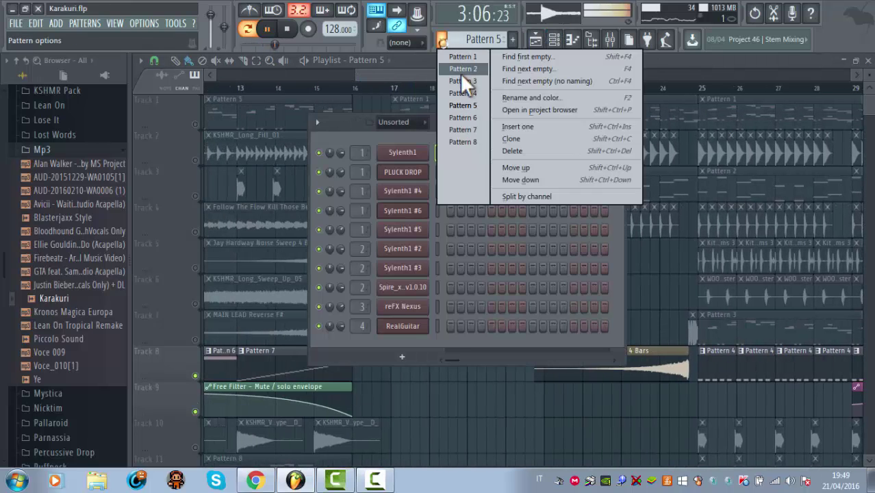
left_click(473, 117)
right_click(418, 309)
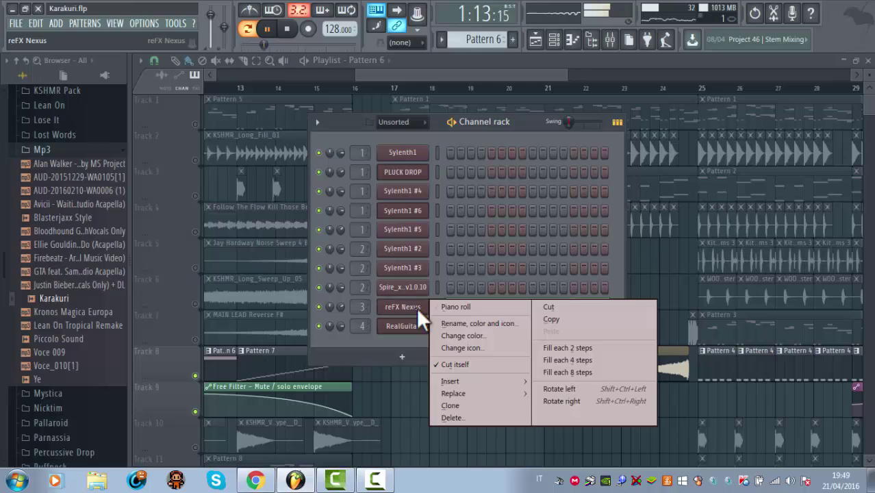
left_click(455, 307)
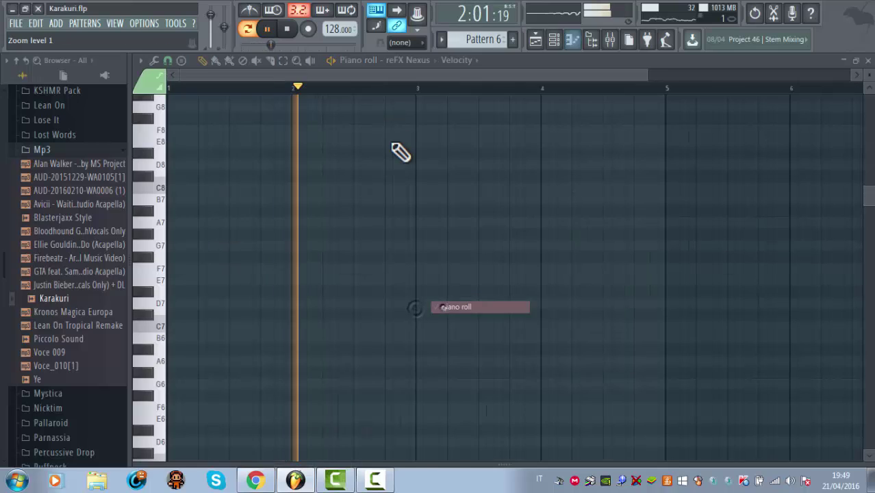
left_click(868, 60)
Play Pattern 7 and examine the reFX Nexus note sequence in the piano roll.
left_click(441, 39)
left_click(467, 130)
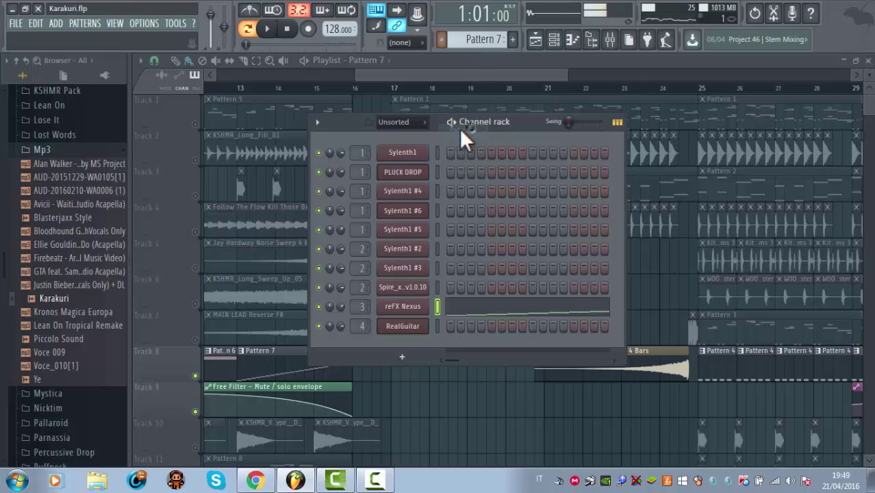
right_click(411, 305)
left_click(456, 306)
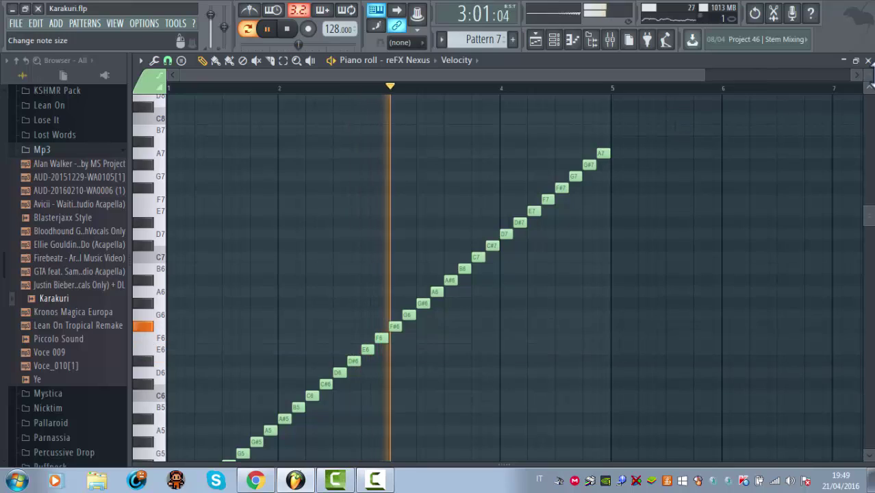
key("Escape")
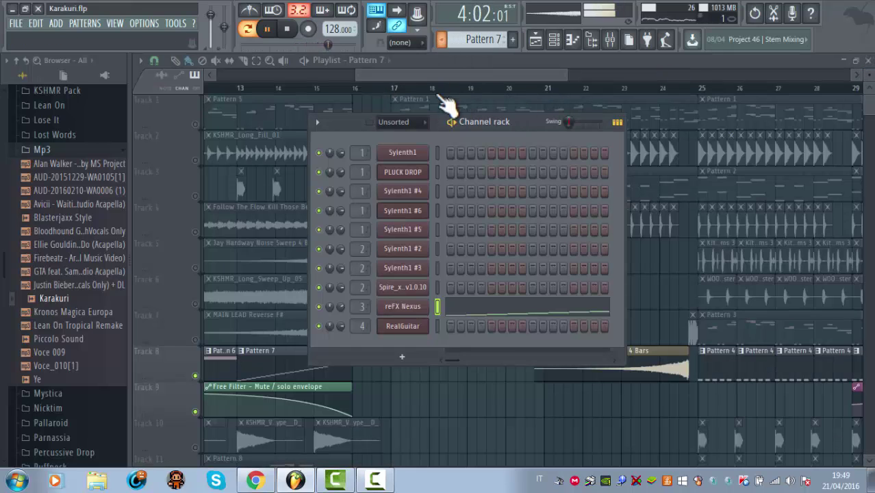
Play Pattern 8 and examine the RealGuitar melody and chords in the piano roll.
left_click(442, 39)
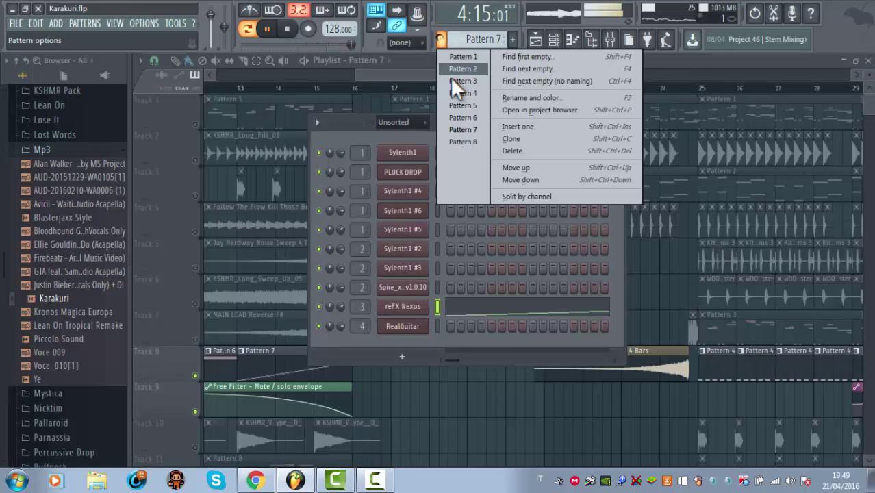
left_click(464, 141)
right_click(426, 328)
left_click(449, 326)
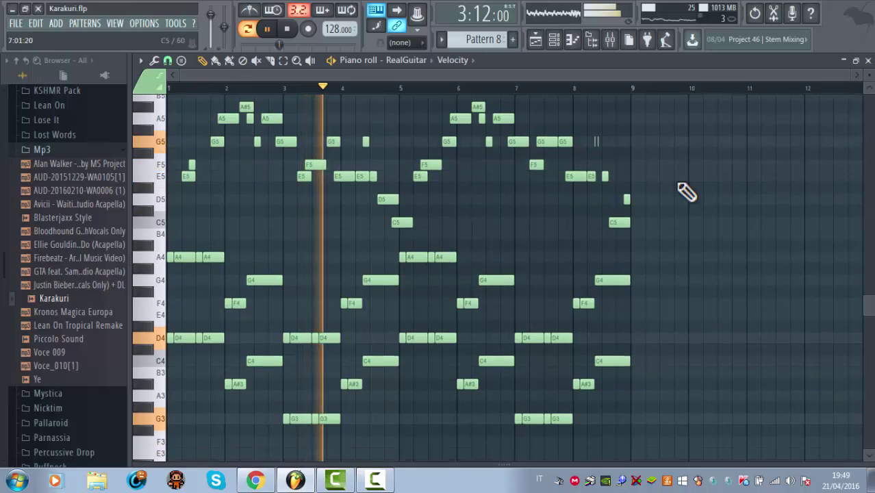
left_click(868, 61)
Solo Track 14 with the Karakuri audio clip and play the song from bar 15.
left_click_drag(403, 74, 265, 77)
scroll(297, 118, "down", 5)
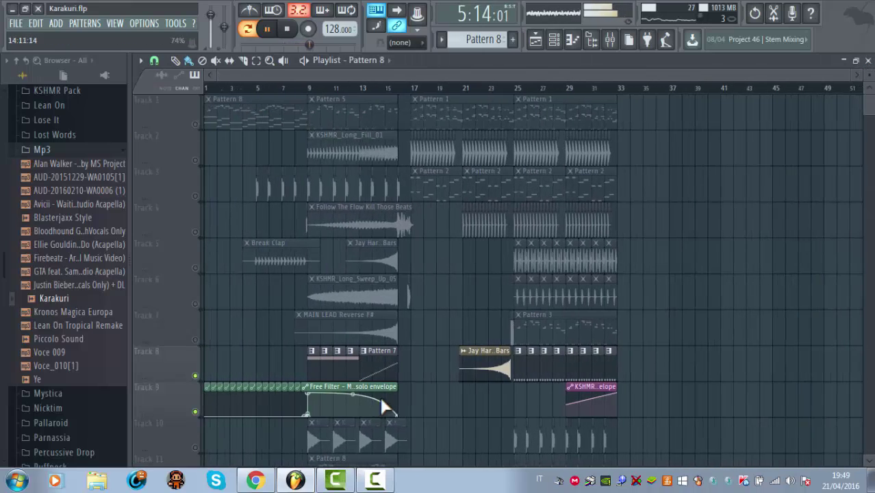
scroll(353, 381, "down", 5)
right_click(195, 412)
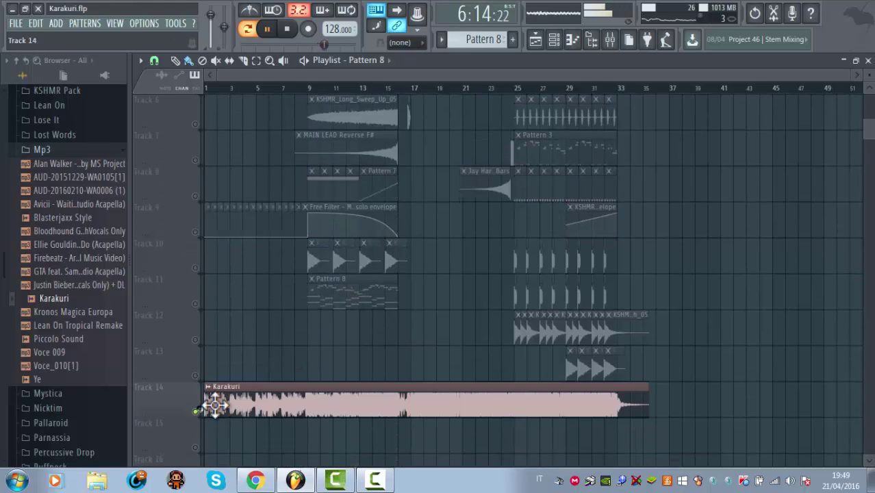
scroll(370, 274, "up", 5)
right_click(400, 89)
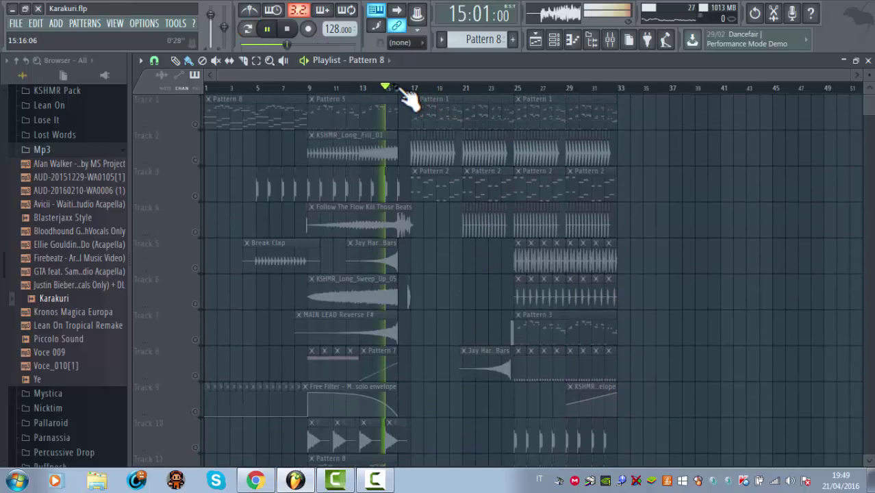
Follow the Karakuri audio's playback through the drop, comparing it with the arrangement from bar 17 onward.
scroll(419, 99, "up", 3)
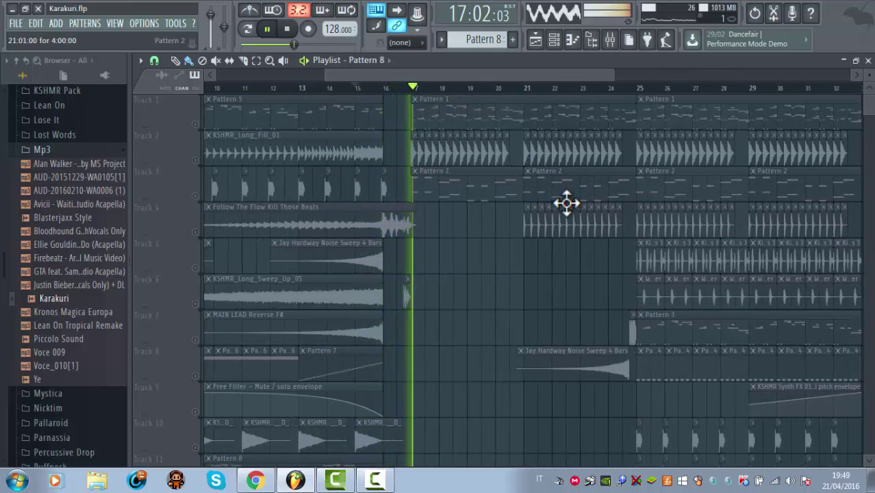
scroll(567, 209, "down", 3)
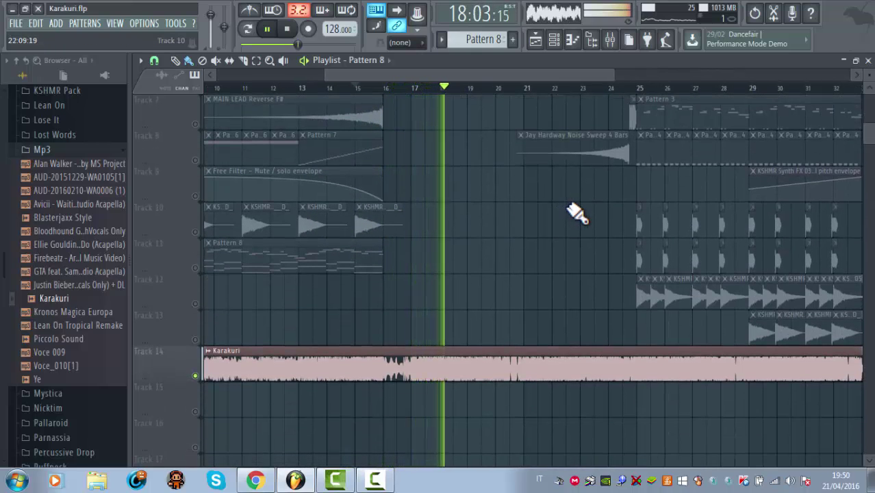
scroll(572, 213, "up", 3)
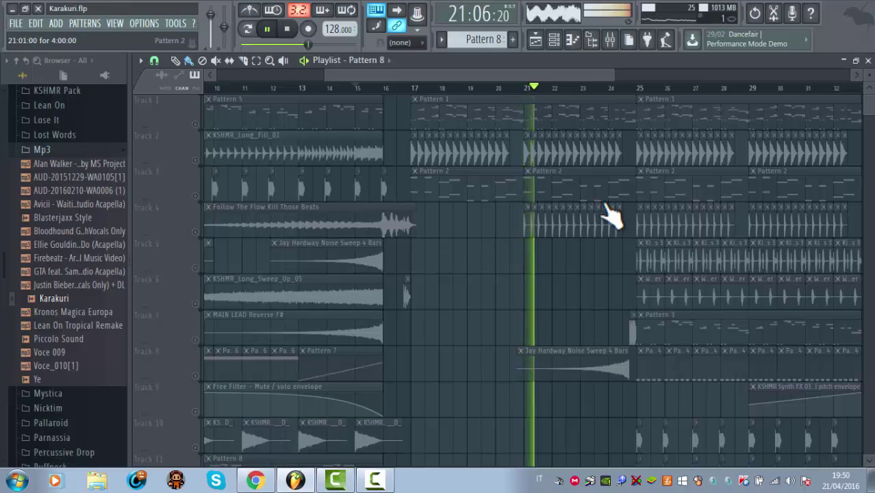
scroll(654, 93, "down", 2)
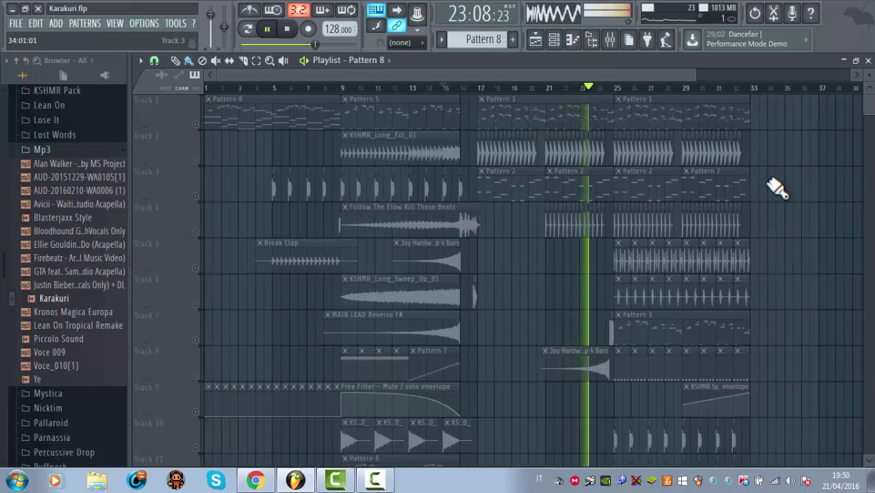
scroll(695, 93, "up", 3)
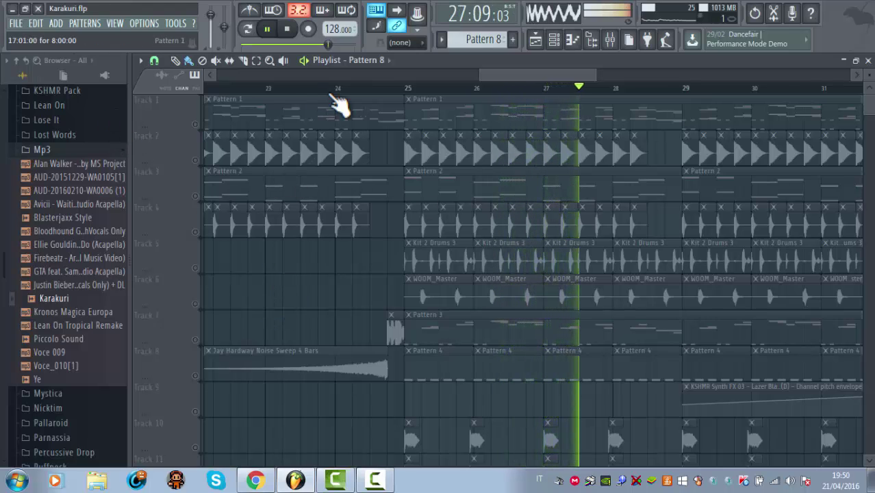
scroll(338, 104, "down", 5)
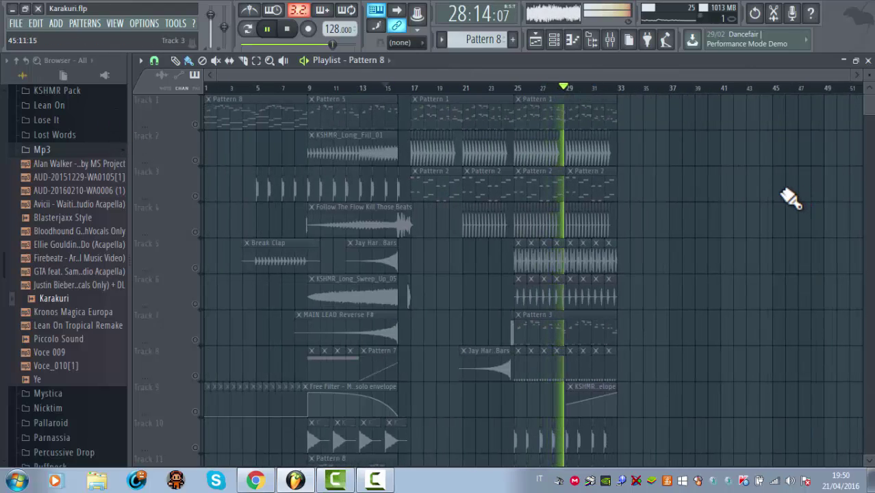